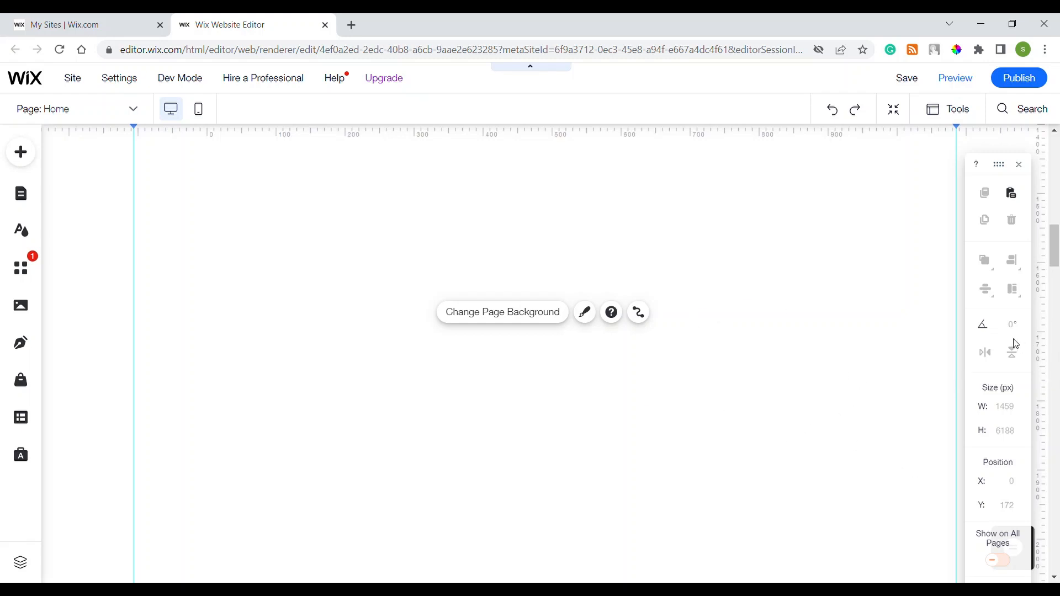
Add the solid purple up arrow from the decorative arrow shapes to the blank page area at about X 656, Y 1772
{"action": "left_click", "coordinate": [22, 156]}
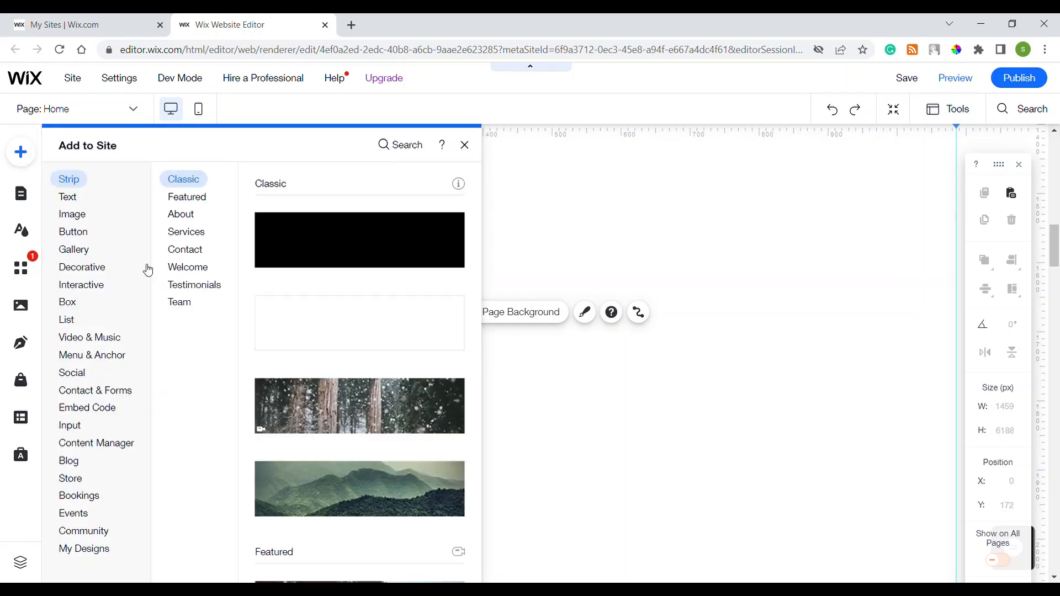
{"action": "left_click", "coordinate": [93, 271]}
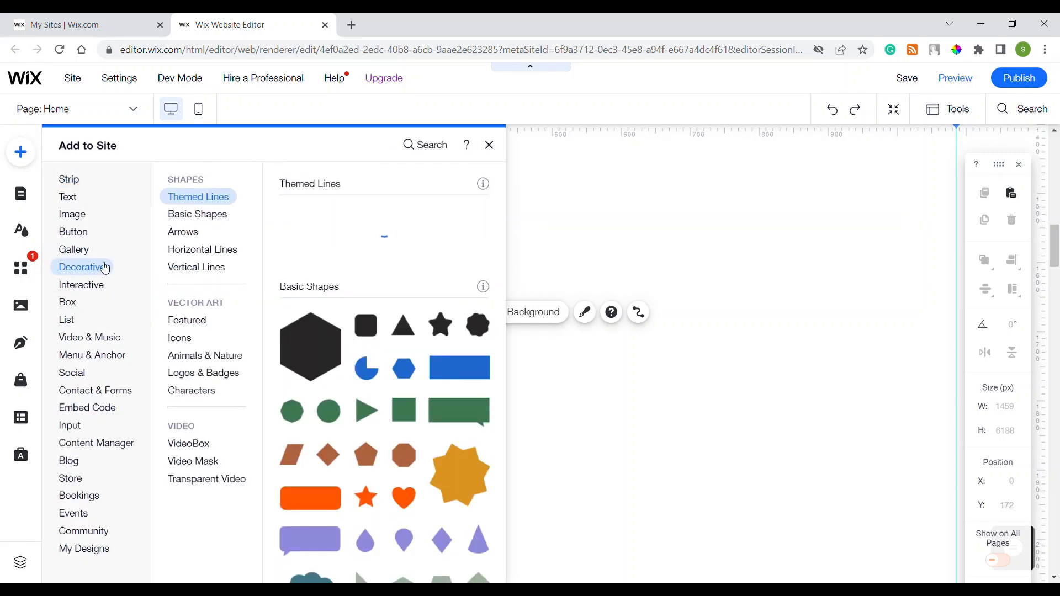
{"action": "left_click", "coordinate": [194, 239]}
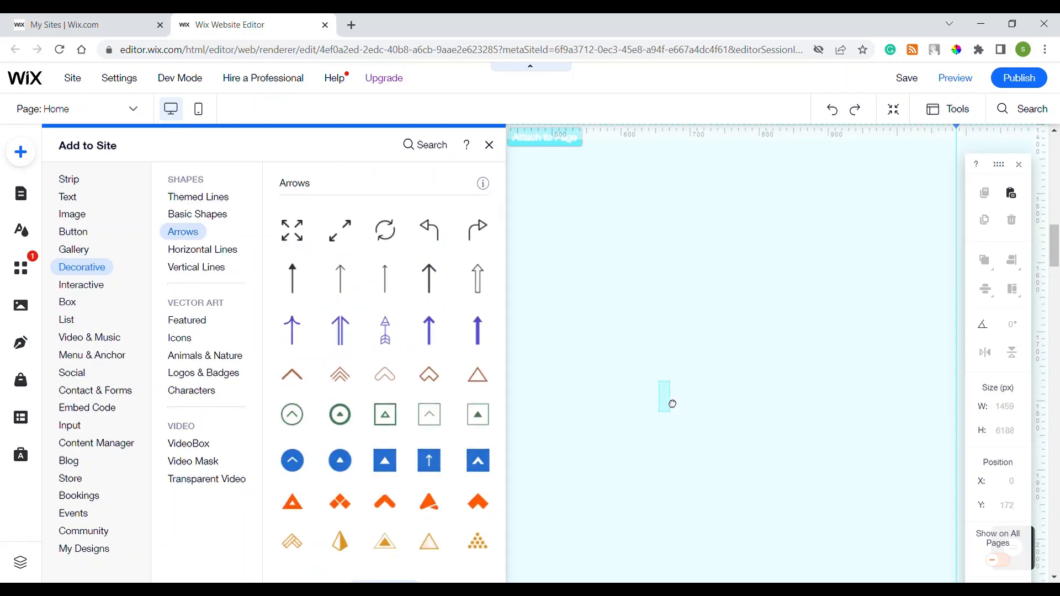
{"action": "left_click", "coordinate": [668, 401]}
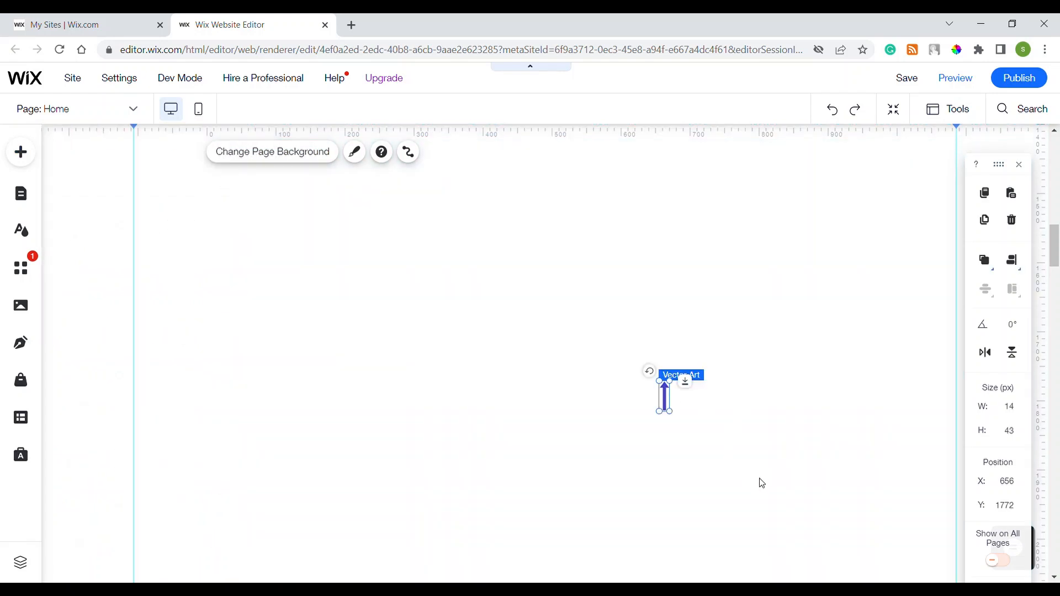
{"action": "left_click", "coordinate": [626, 291]}
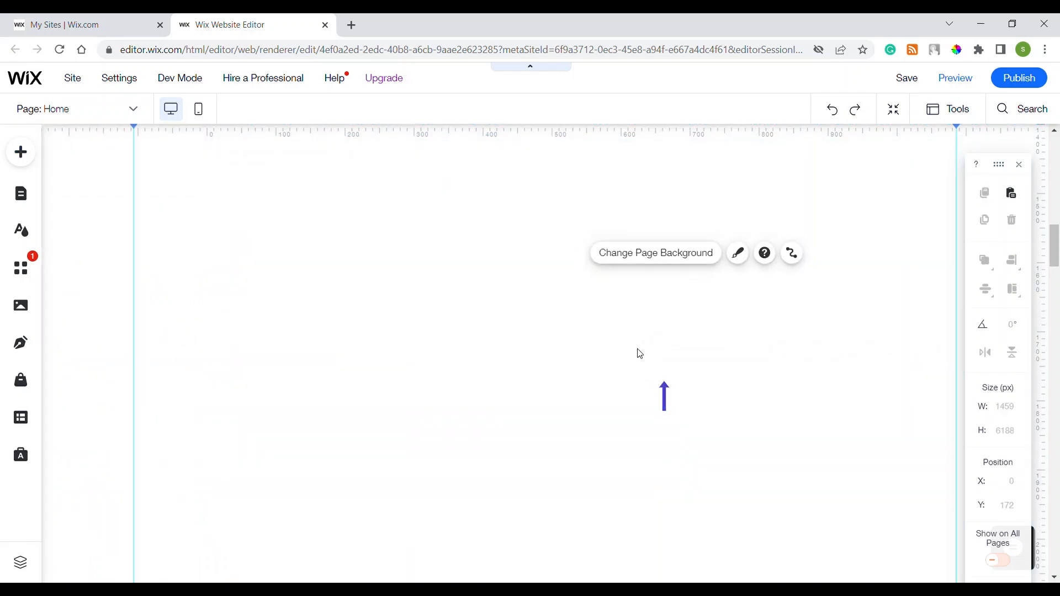
Rotate the purple arrow freehand on the page in quarter turns to 90°, 180° and 270°
{"action": "left_click", "coordinate": [664, 402]}
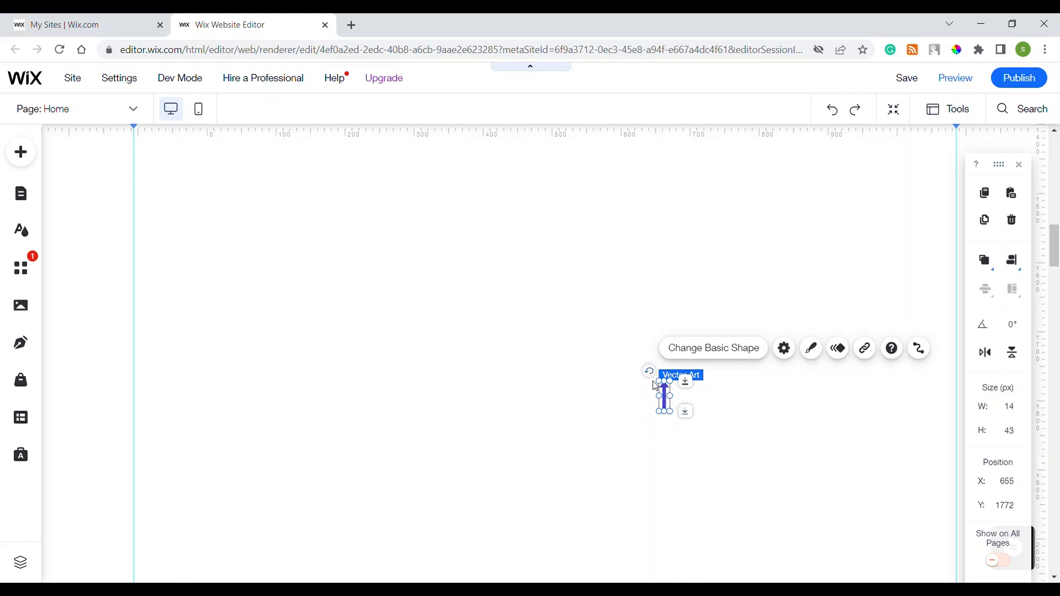
{"action": "left_click_drag", "start_coordinate": [652, 377], "coordinate": [723, 447]}
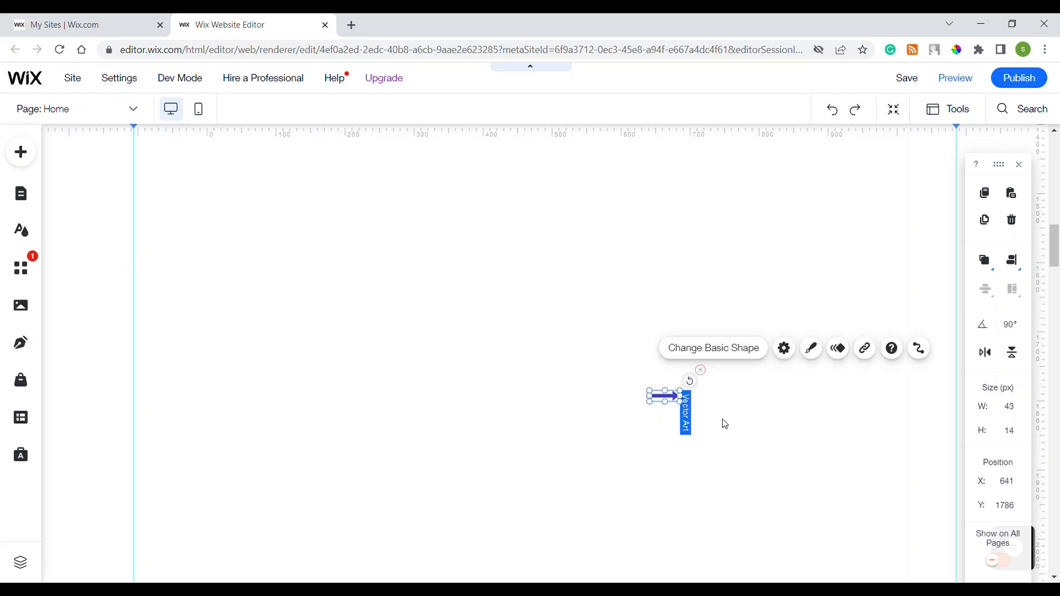
{"action": "left_click_drag", "start_coordinate": [692, 382], "coordinate": [778, 369]}
{"action": "left_click_drag", "start_coordinate": [697, 411], "coordinate": [750, 378]}
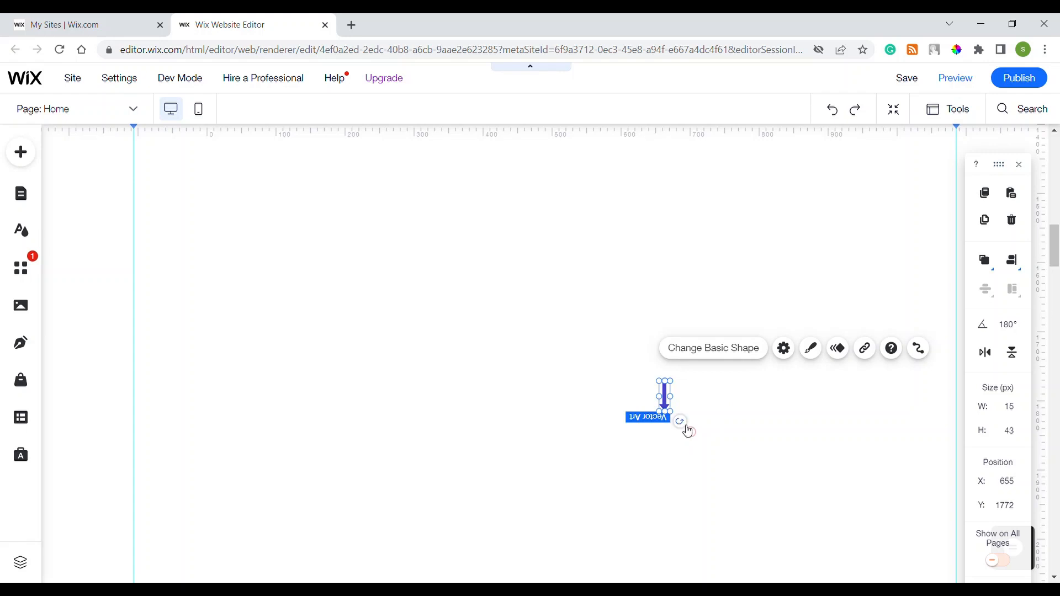
{"action": "left_click_drag", "start_coordinate": [688, 431], "coordinate": [745, 442]}
{"action": "left_click", "coordinate": [603, 280]}
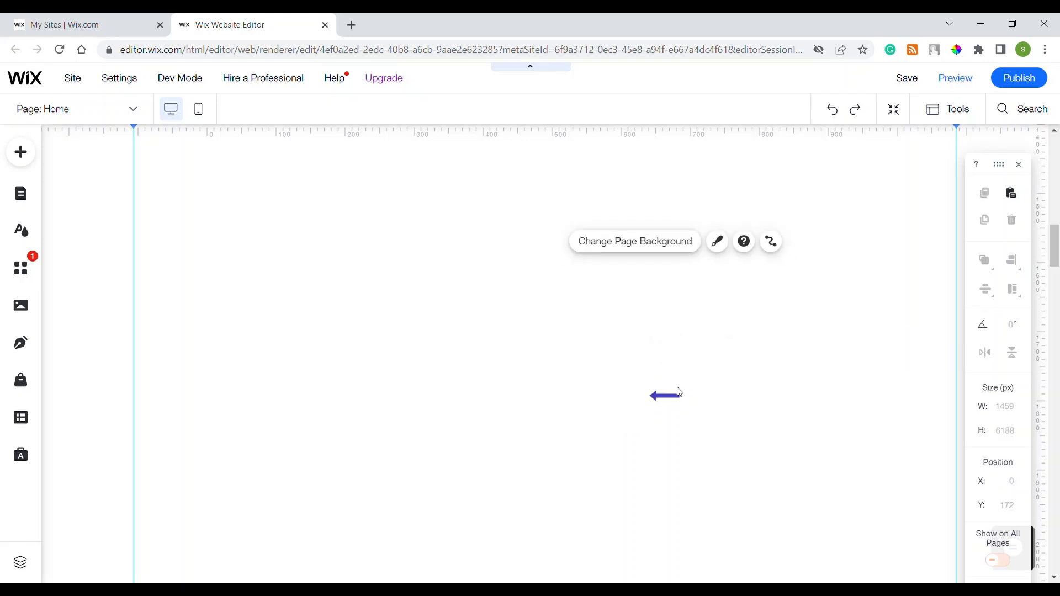
Rotate the purple arrow freehand back to its upright 0° orientation and deselect it
{"action": "left_click", "coordinate": [668, 405]}
{"action": "left_click", "coordinate": [672, 455]}
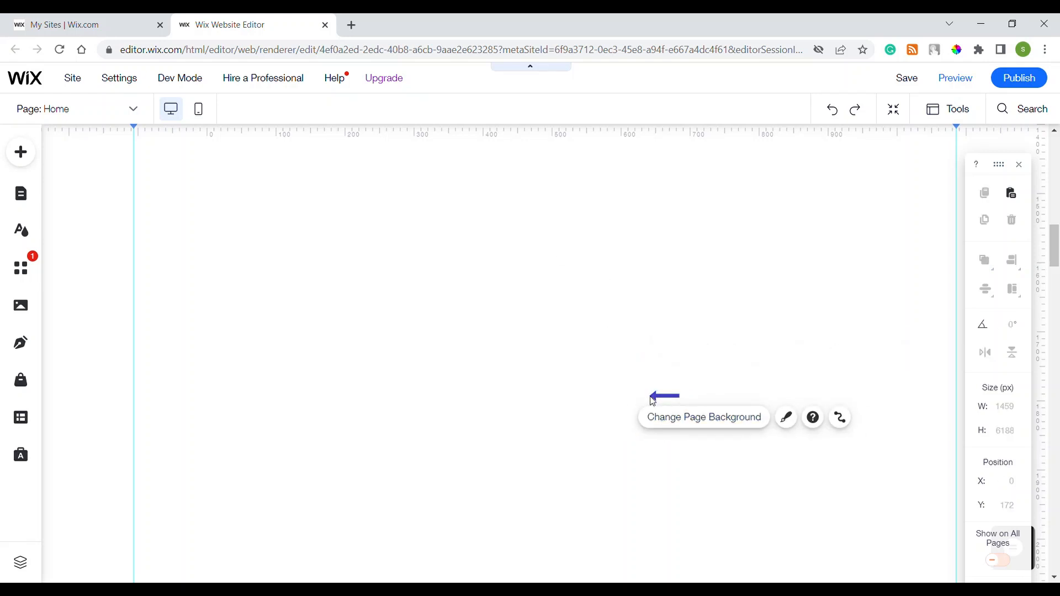
{"action": "left_click", "coordinate": [655, 397]}
{"action": "left_click", "coordinate": [690, 470]}
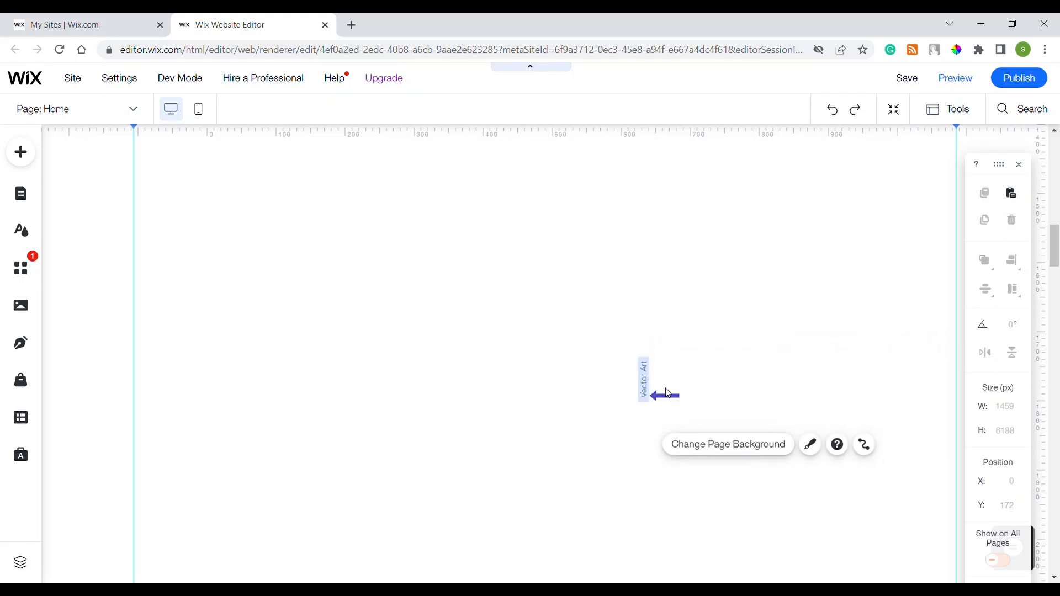
{"action": "left_click", "coordinate": [657, 396]}
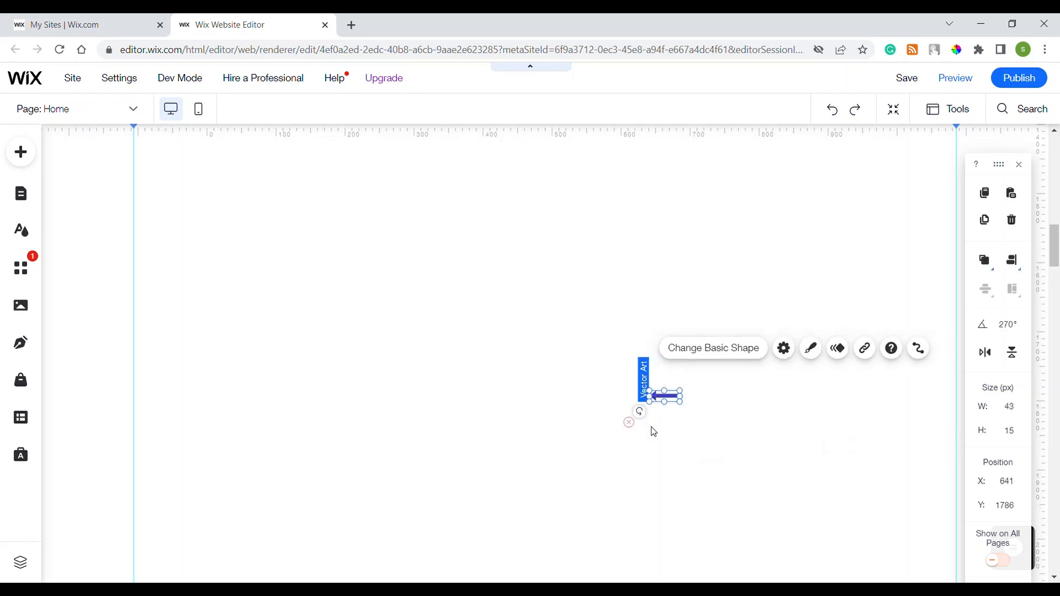
{"action": "left_click_drag", "start_coordinate": [640, 412], "coordinate": [747, 412]}
{"action": "left_click", "coordinate": [472, 313]}
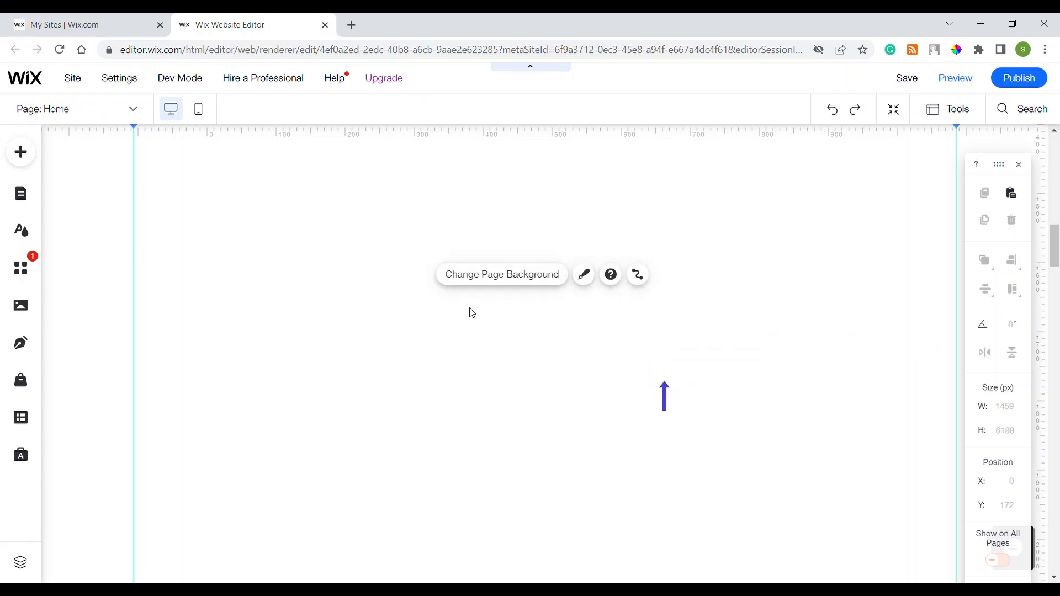
{"action": "left_click", "coordinate": [673, 397]}
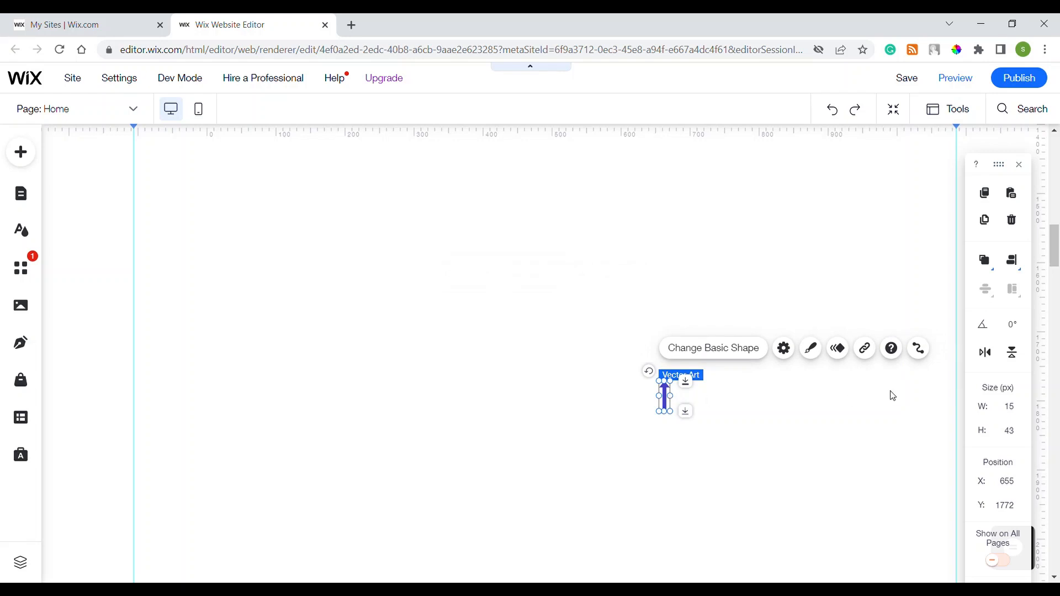
{"action": "left_click", "coordinate": [1012, 335]}
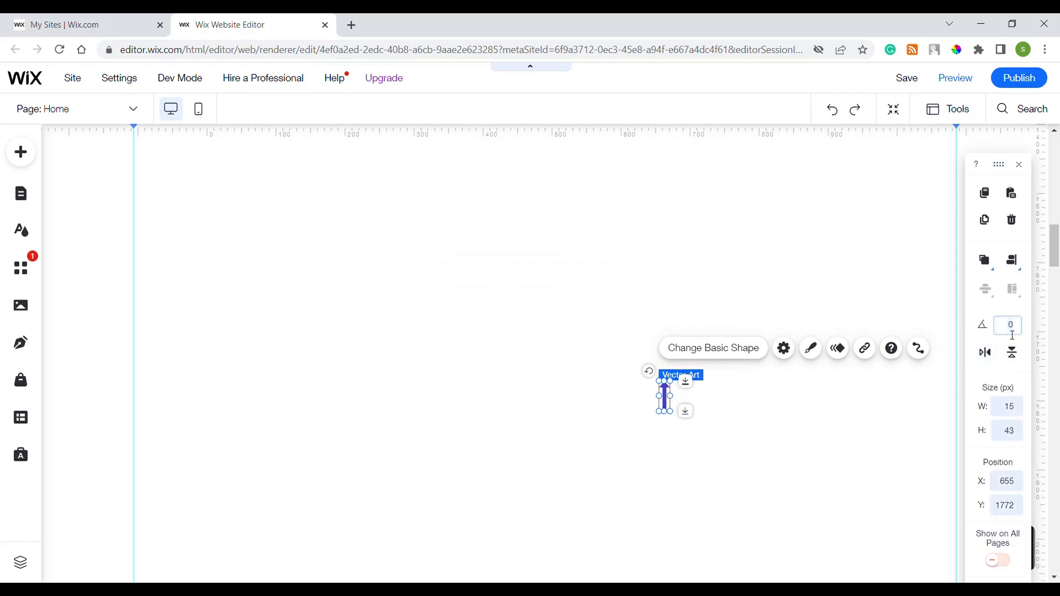
{"action": "left_click", "coordinate": [857, 150]}
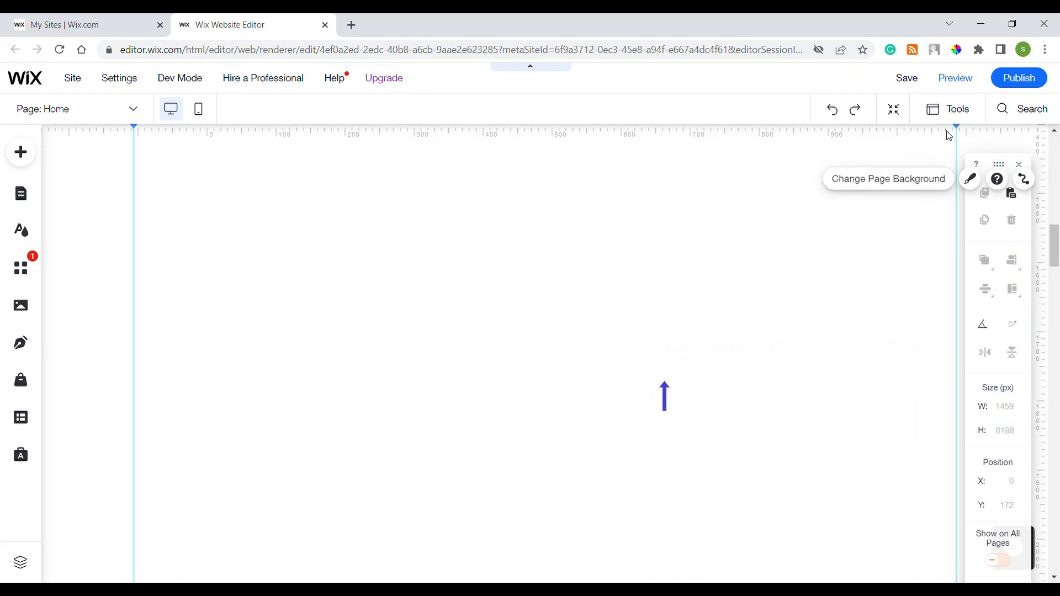
Hide the editor's Toolbar and show it again
{"action": "left_click", "coordinate": [951, 110]}
{"action": "left_click", "coordinate": [935, 156]}
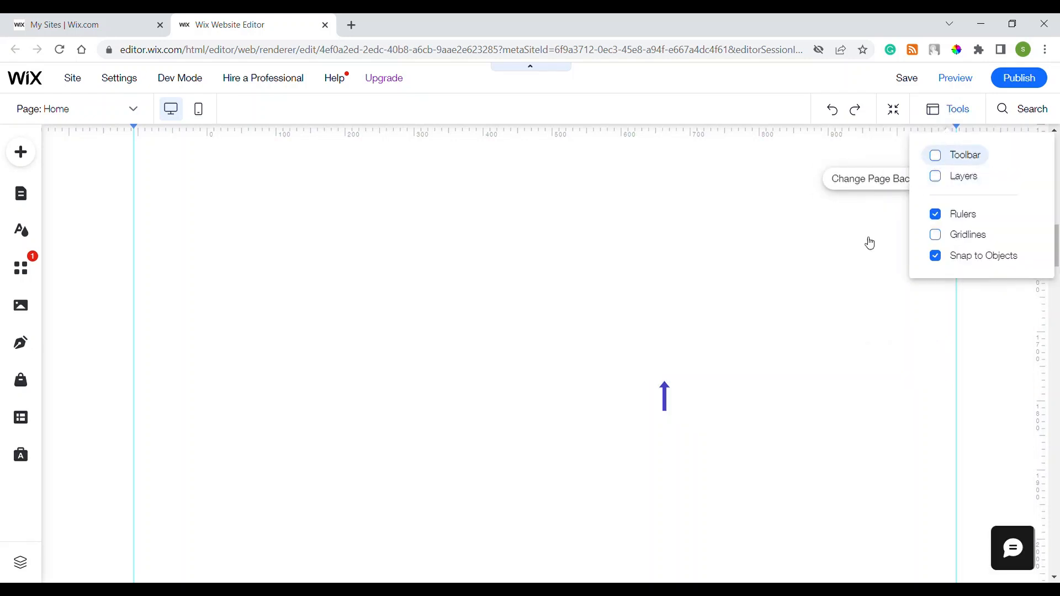
{"action": "left_click", "coordinate": [948, 113]}
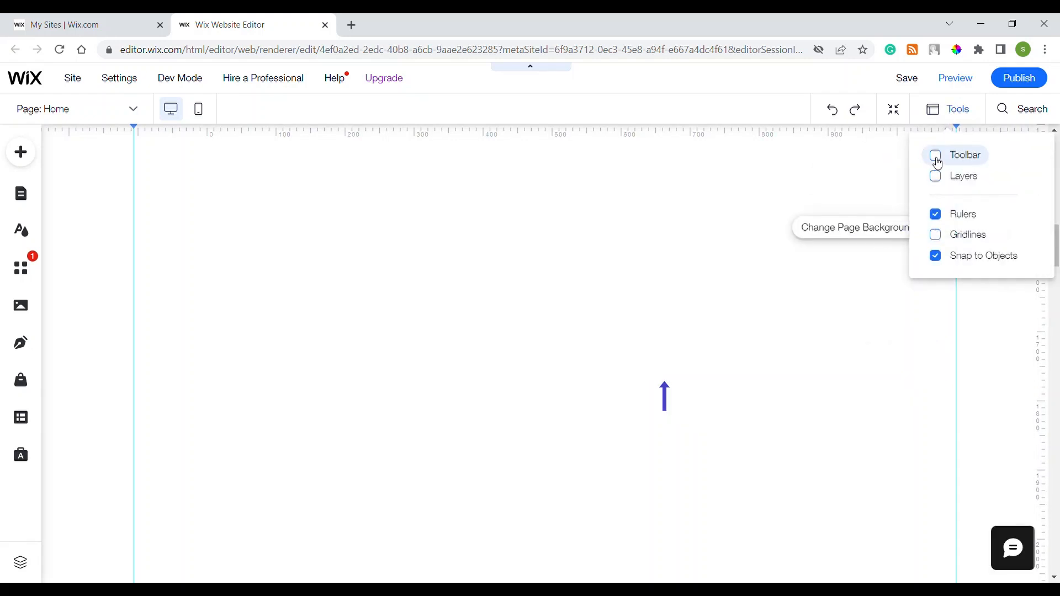
{"action": "left_click", "coordinate": [935, 157]}
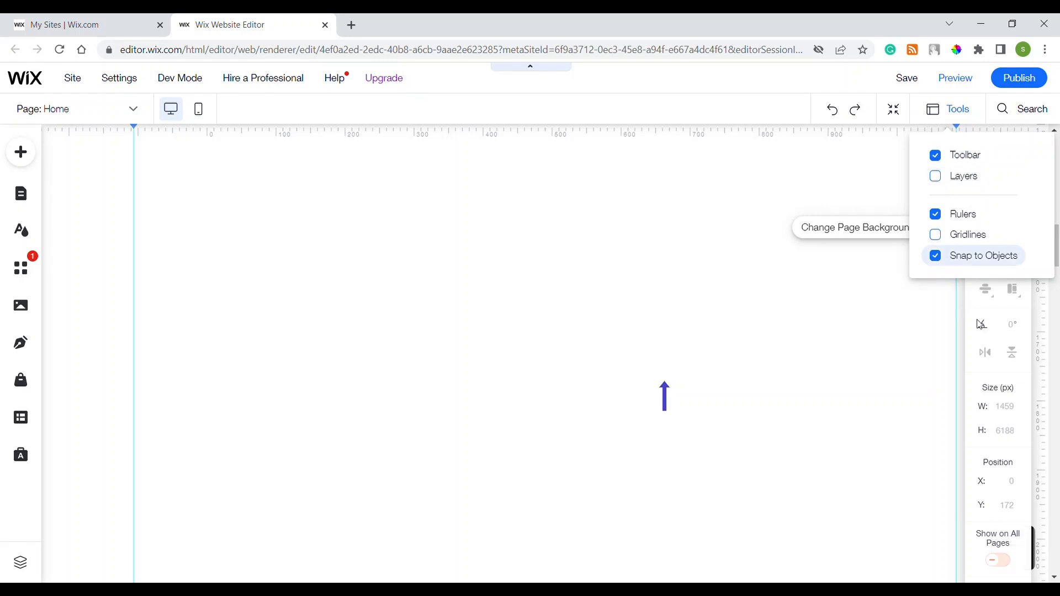
Set the purple arrow's rotation angle to exact values of 90°, 180° and 360° in succession
{"action": "left_click", "coordinate": [666, 396]}
{"action": "left_click", "coordinate": [1010, 333]}
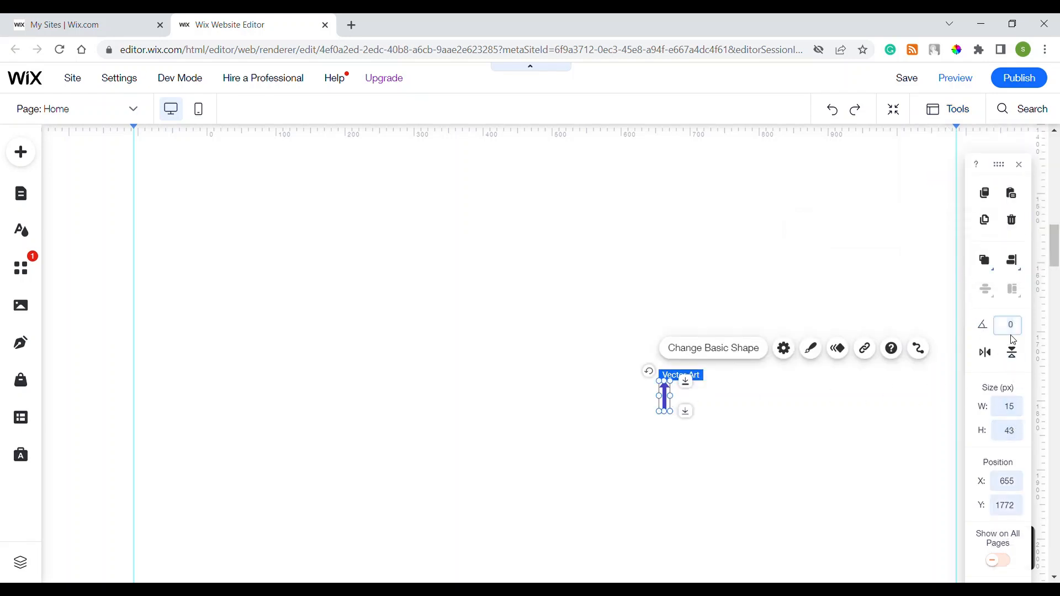
{"action": "type", "text": "90"}
{"action": "key", "text": "Return"}
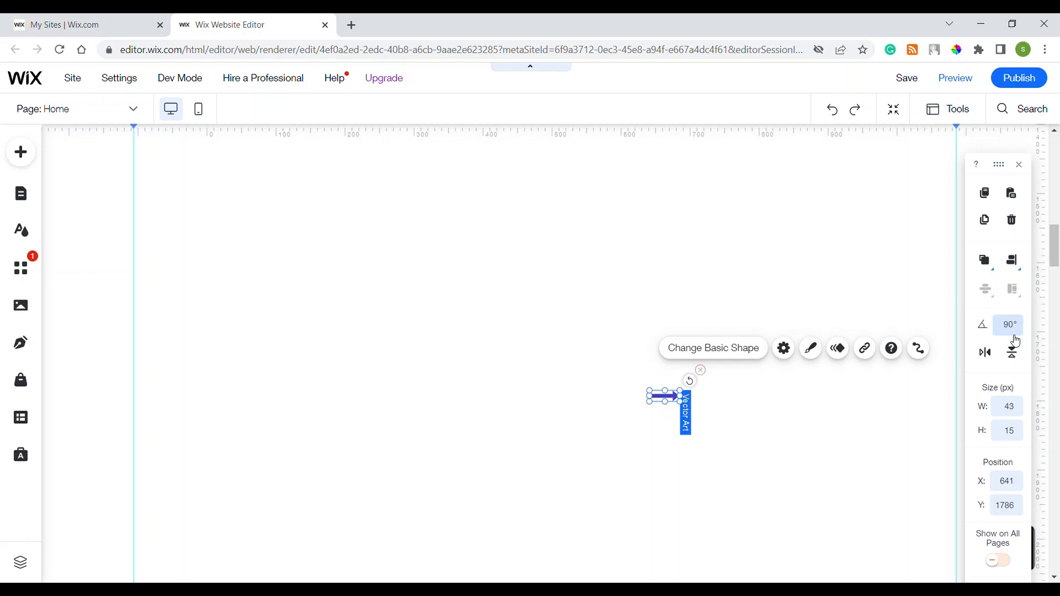
{"action": "left_click", "coordinate": [1015, 335]}
{"action": "type", "text": "180"}
{"action": "key", "text": "Return"}
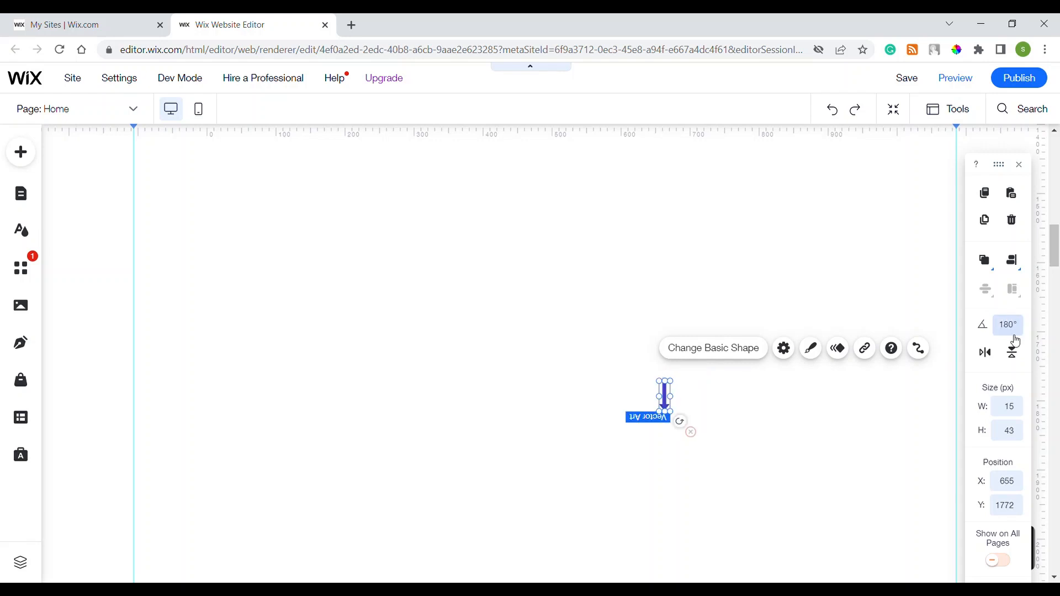
{"action": "left_click", "coordinate": [1011, 335]}
{"action": "type", "text": "360"}
{"action": "key", "text": "Return"}
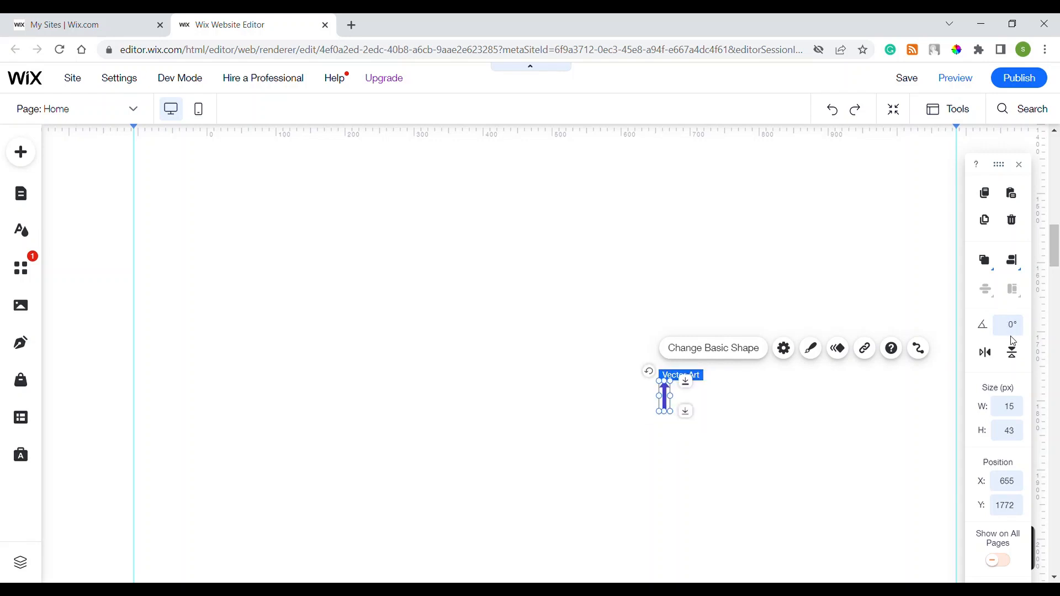
Try rotation angles of 200° and 300° on the purple arrow
{"action": "left_click", "coordinate": [1018, 334]}
{"action": "type", "text": "200"}
{"action": "key", "text": "Return"}
{"action": "left_click", "coordinate": [1018, 335]}
{"action": "type", "text": "3"}
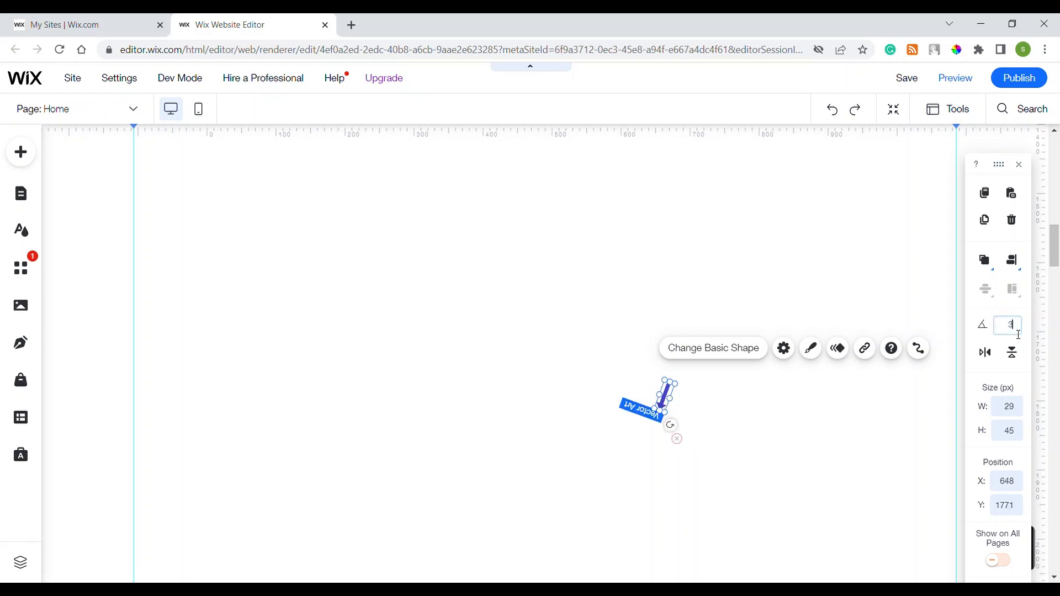
{"action": "type", "text": "00"}
{"action": "key", "text": "Return"}
Try rotation angles of 280°, 260° and 250° on the purple arrow to turn it towards the left
{"action": "left_click", "coordinate": [1019, 333]}
{"action": "type", "text": "2"}
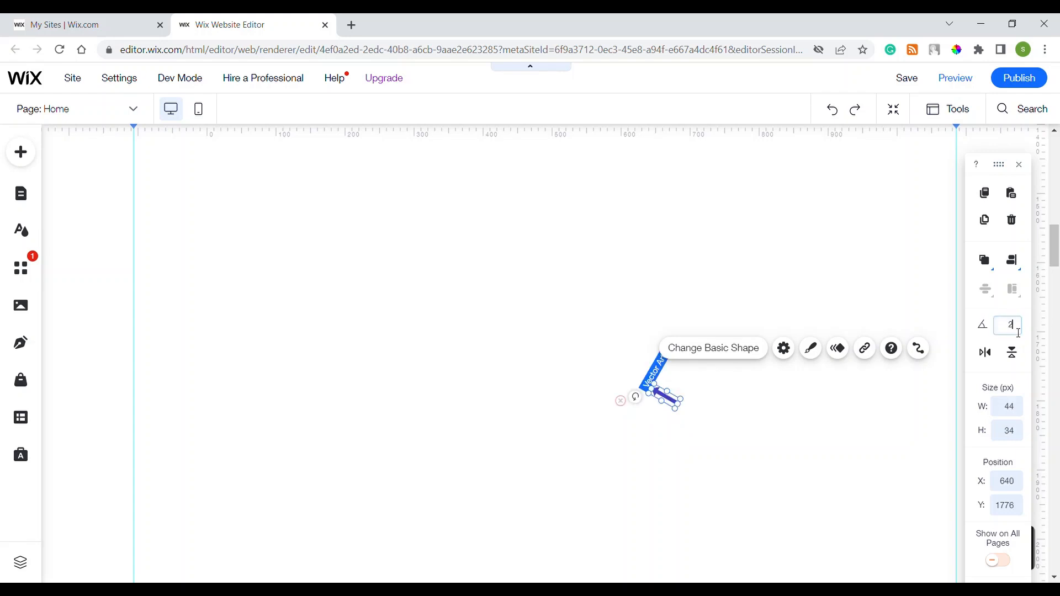
{"action": "type", "text": "80"}
{"action": "key", "text": "Return"}
{"action": "left_click", "coordinate": [1018, 334]}
{"action": "type", "text": "26"}
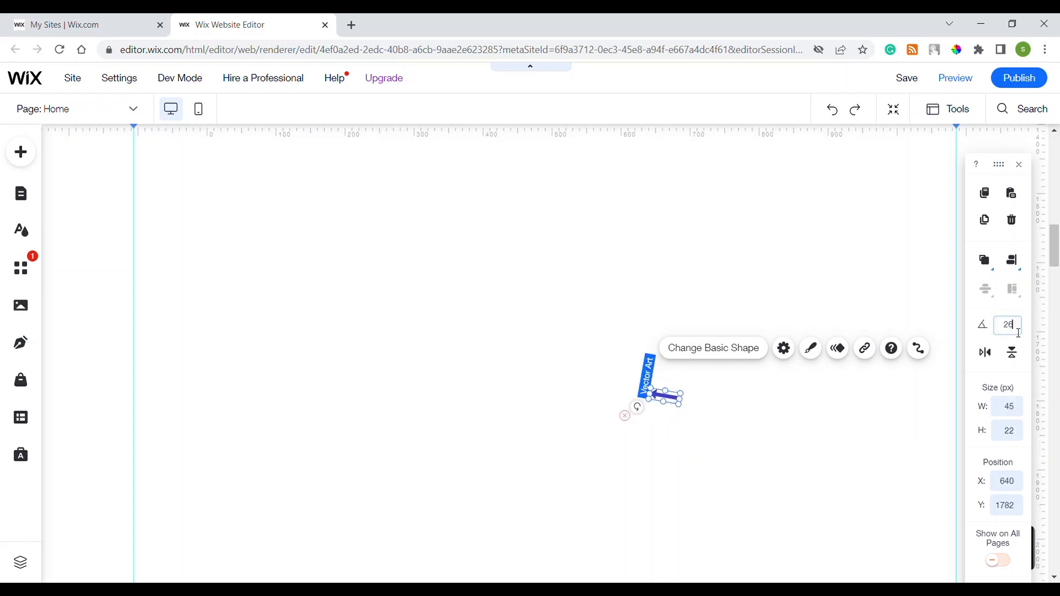
{"action": "type", "text": "0"}
{"action": "key", "text": "Return"}
{"action": "left_click", "coordinate": [1019, 334]}
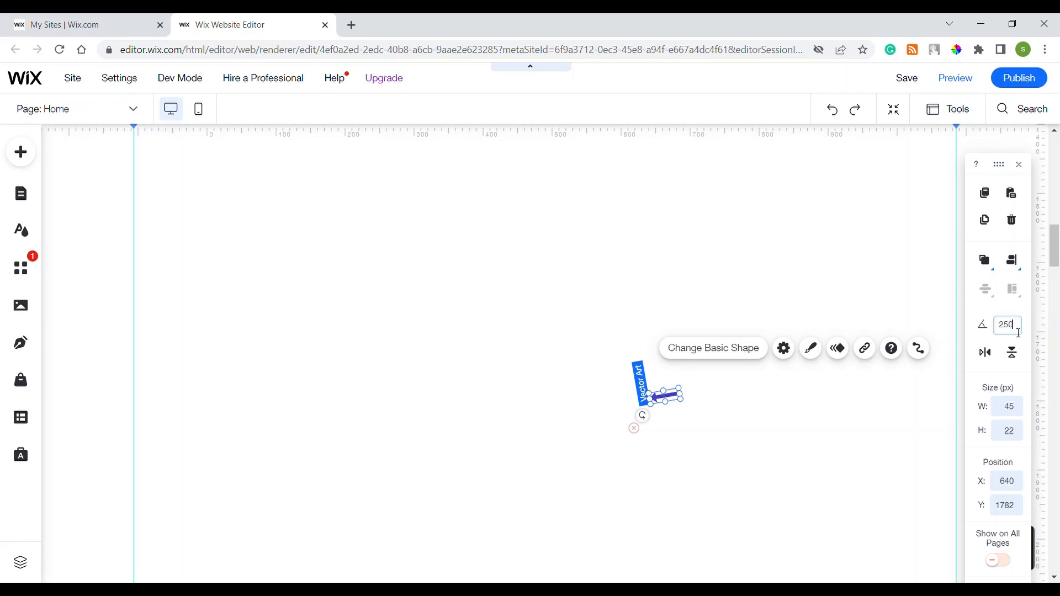
{"action": "type", "text": "250"}
{"action": "key", "text": "Return"}
Set the purple arrow's rotation angle to 270° so it points straight left, and deselect it
{"action": "left_click", "coordinate": [1018, 333]}
{"action": "type", "text": "2"}
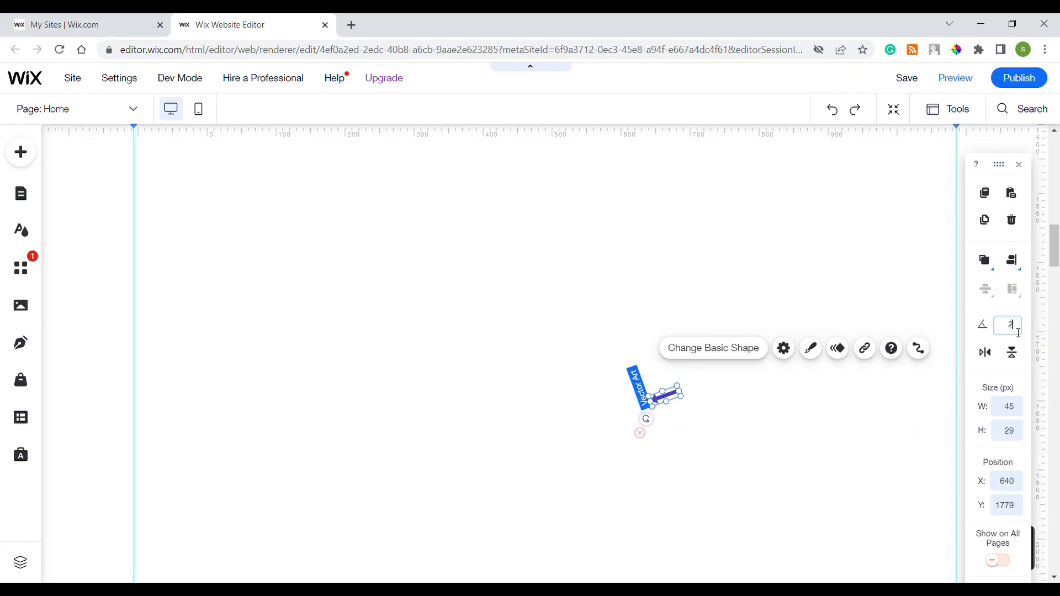
{"action": "type", "text": "70"}
{"action": "key", "text": "Return"}
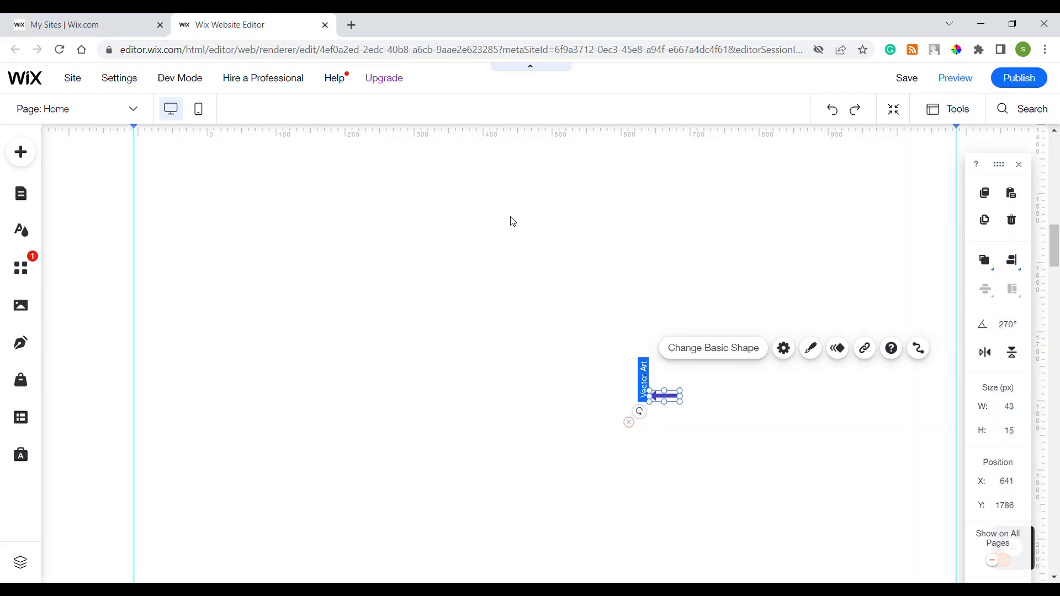
{"action": "left_click", "coordinate": [544, 326]}
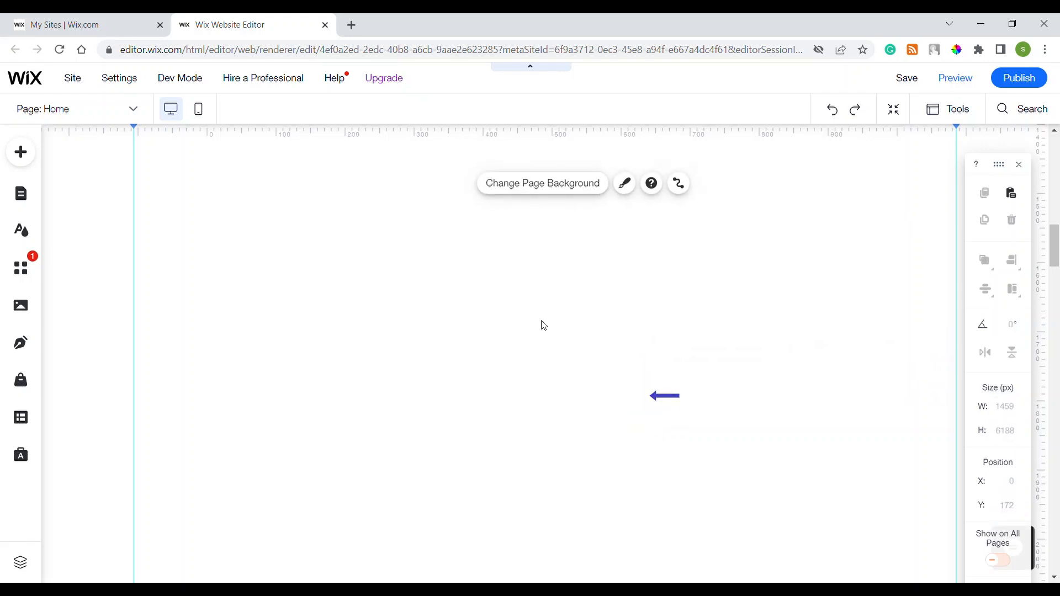
Browse the decorative shapes, lines and featured vector art, and add the pink and blue leaves artwork to the page
{"action": "left_click", "coordinate": [21, 159]}
{"action": "left_click", "coordinate": [181, 233]}
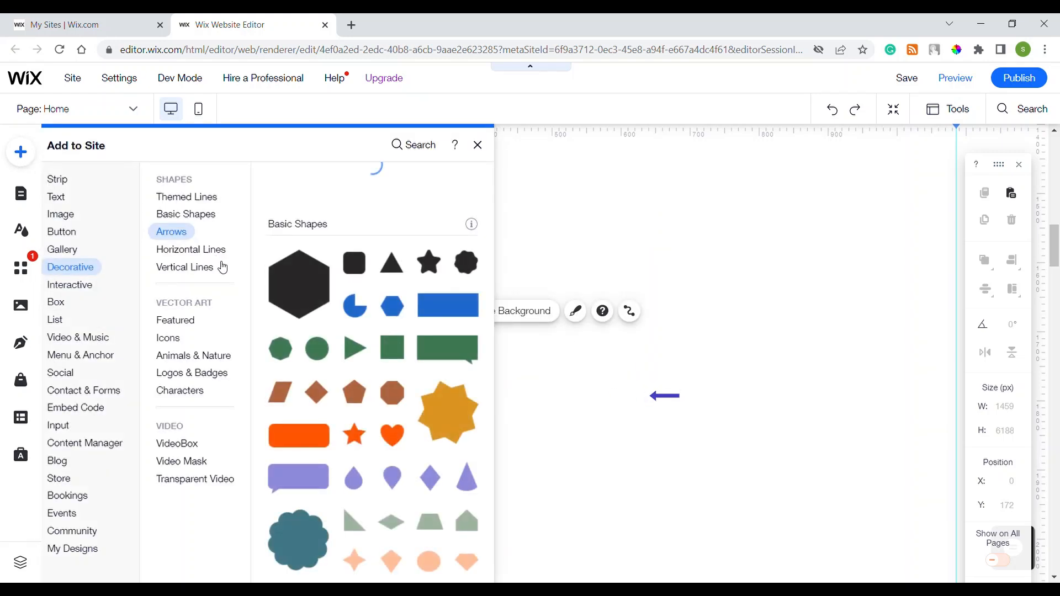
{"action": "left_click", "coordinate": [223, 250]}
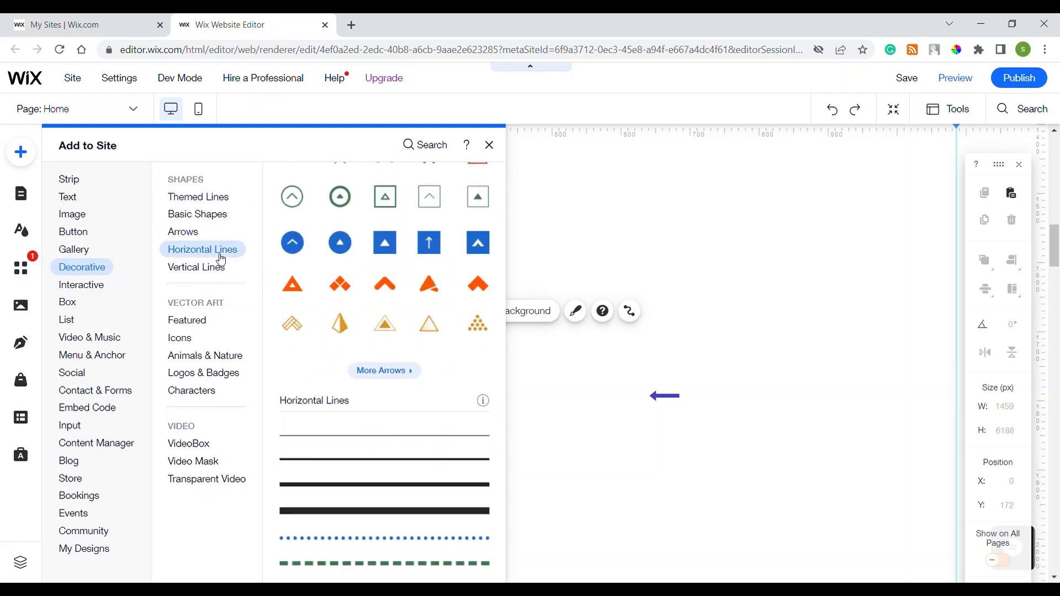
{"action": "left_click", "coordinate": [212, 270]}
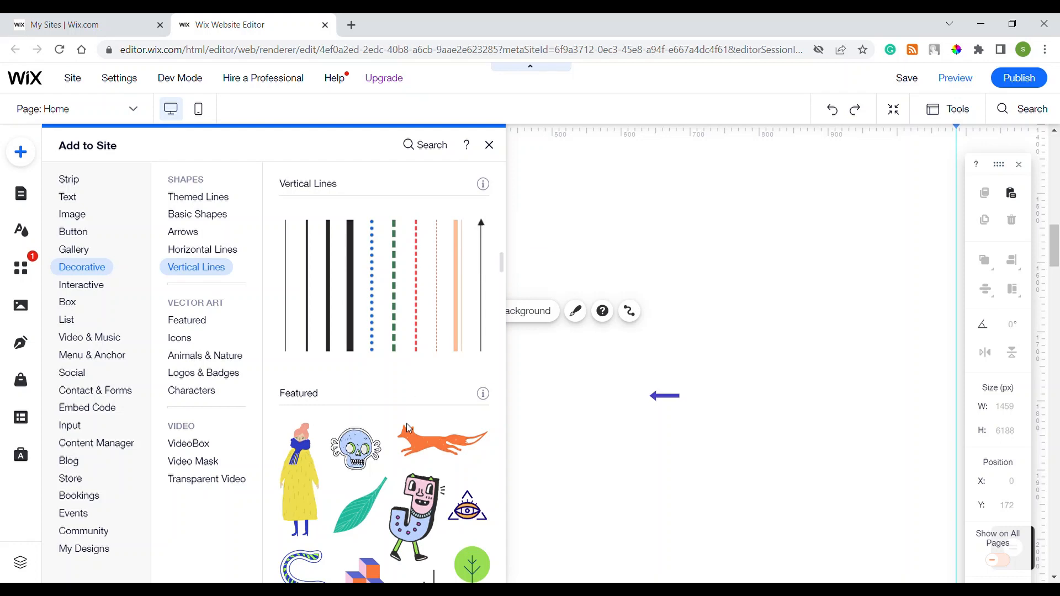
{"action": "scroll", "coordinate": [409, 426], "scroll_direction": "down", "scroll_amount": 4}
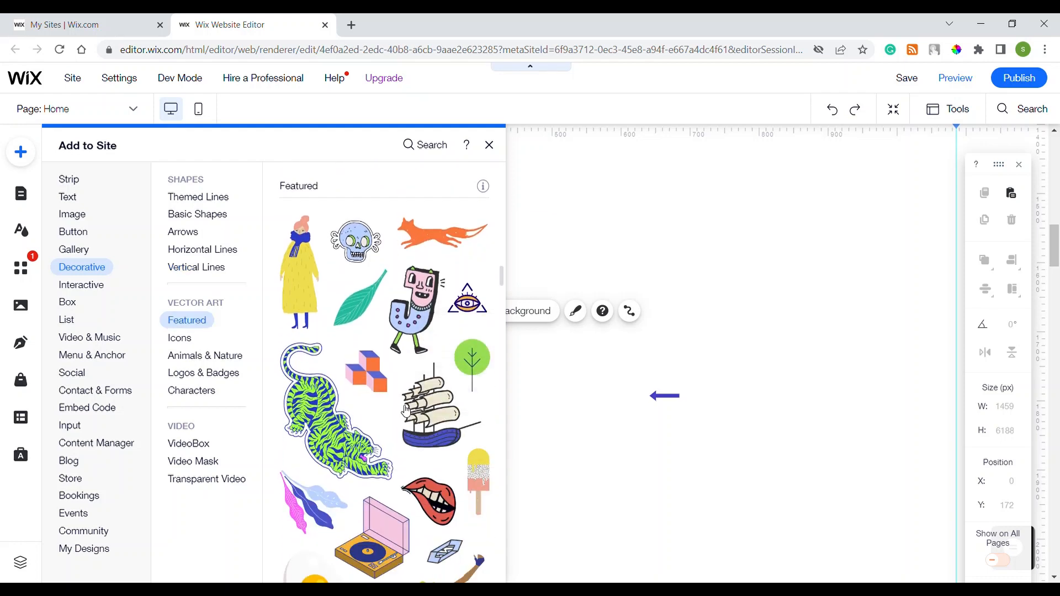
{"action": "scroll", "coordinate": [409, 424], "scroll_direction": "down", "scroll_amount": 3}
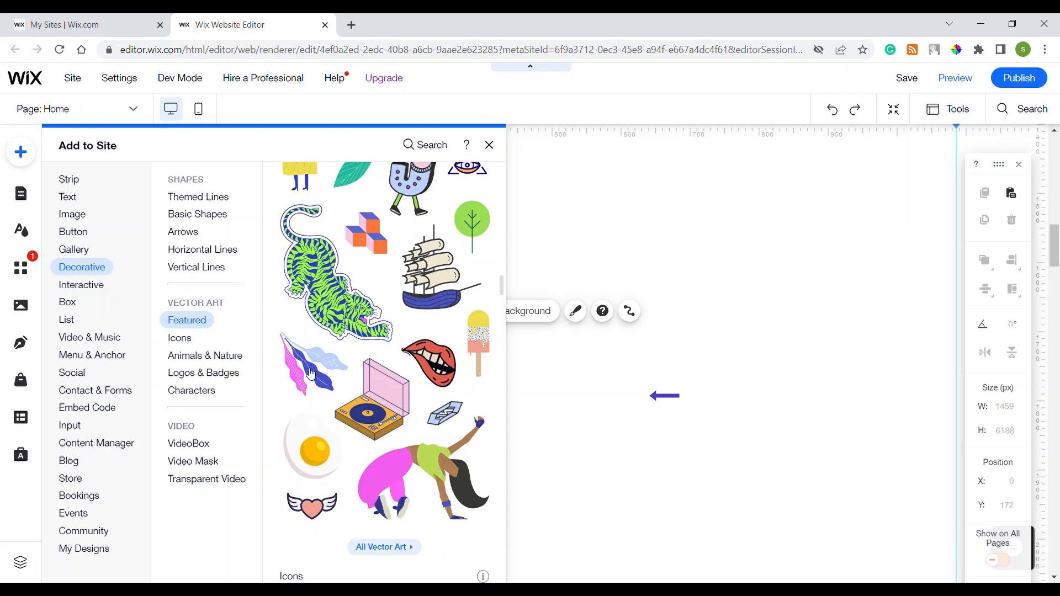
{"action": "left_click_drag", "start_coordinate": [339, 332], "coordinate": [390, 360]}
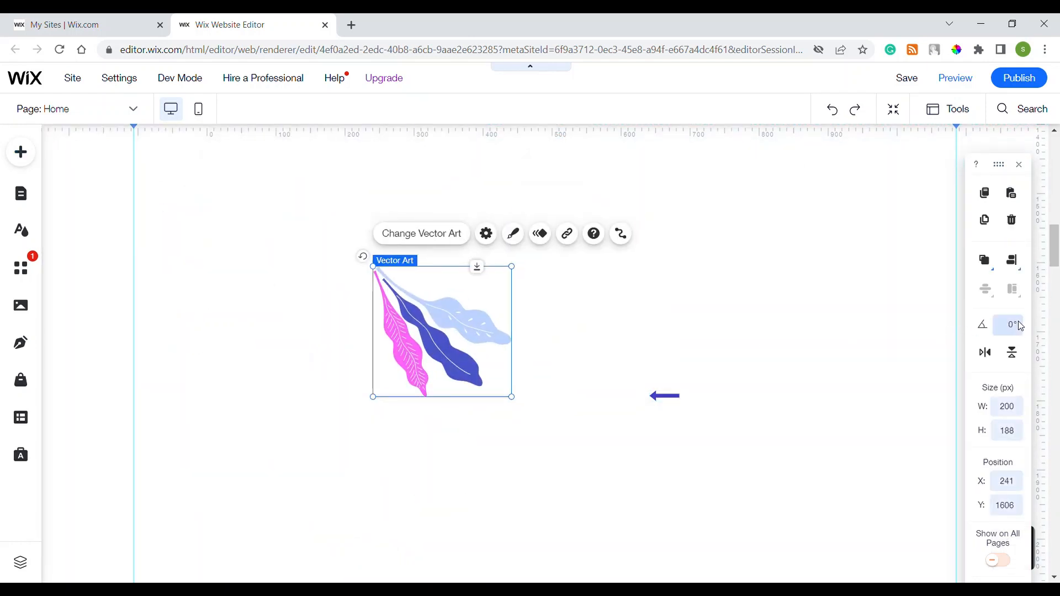
Try rotation angles of 50°, 40° and 360° on the leaves vector art, and dismiss the vector art chooser
{"action": "key", "text": "Return"}
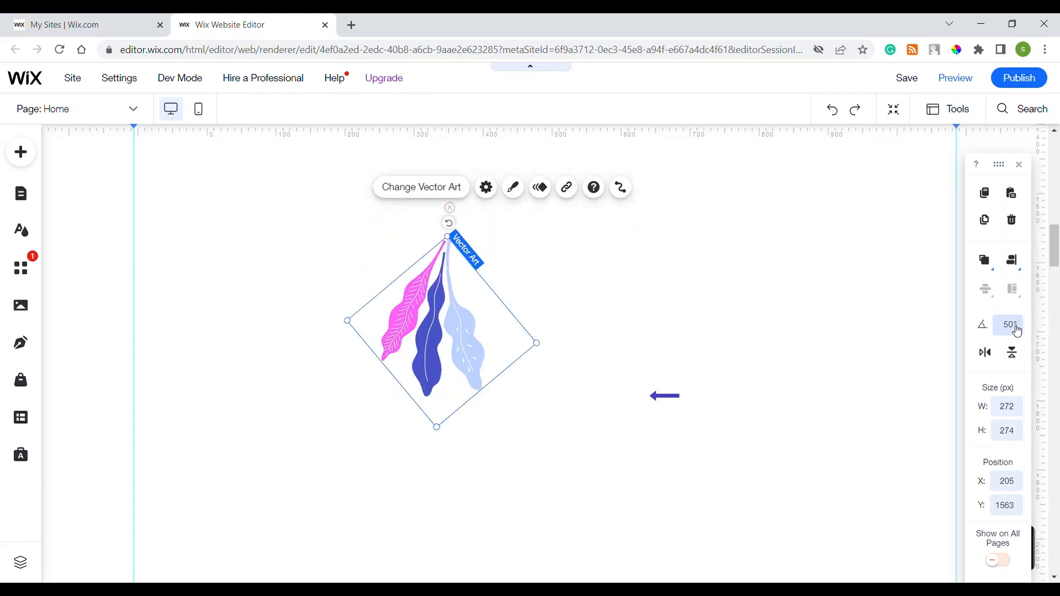
{"action": "key", "text": "Return"}
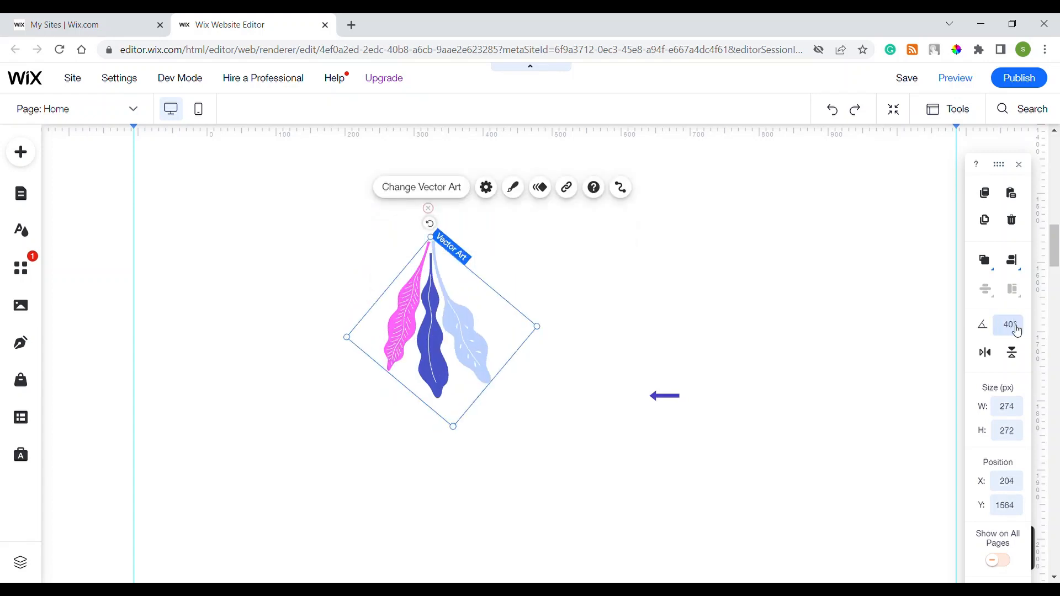
{"action": "left_click", "coordinate": [1018, 330]}
{"action": "type", "text": "360"}
{"action": "key", "text": "Return"}
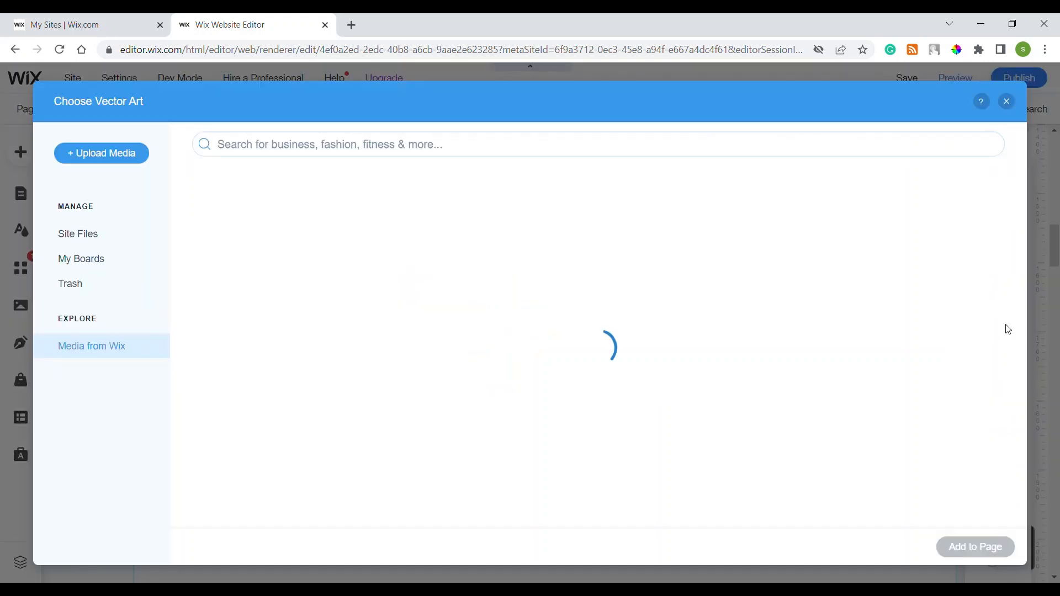
{"action": "left_click", "coordinate": [1006, 102]}
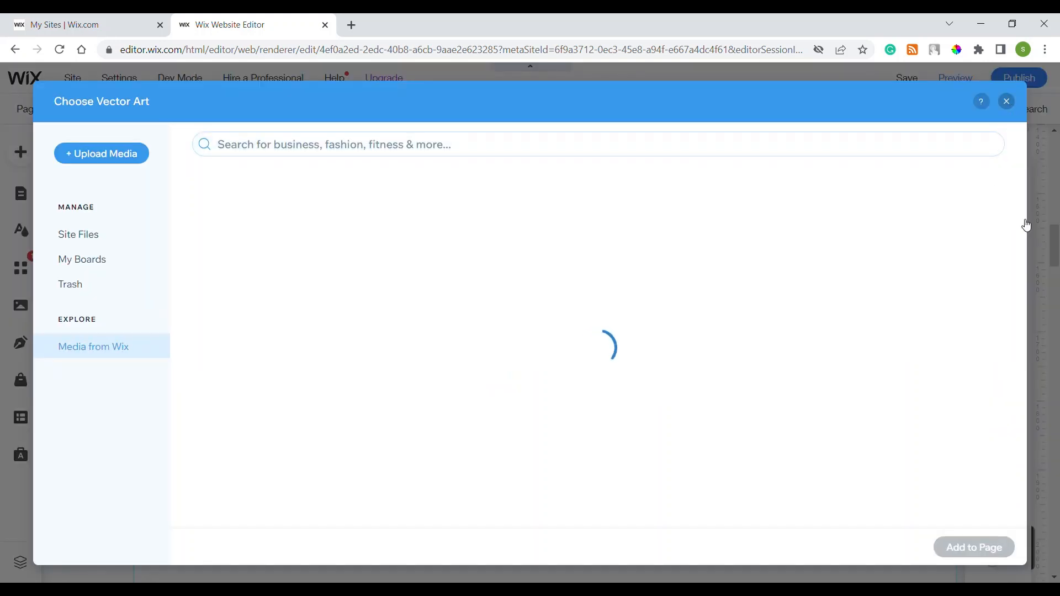
Rotate the leaves vector art to 55°, and adjust its rotation angle to 65°
{"action": "left_click", "coordinate": [1018, 333]}
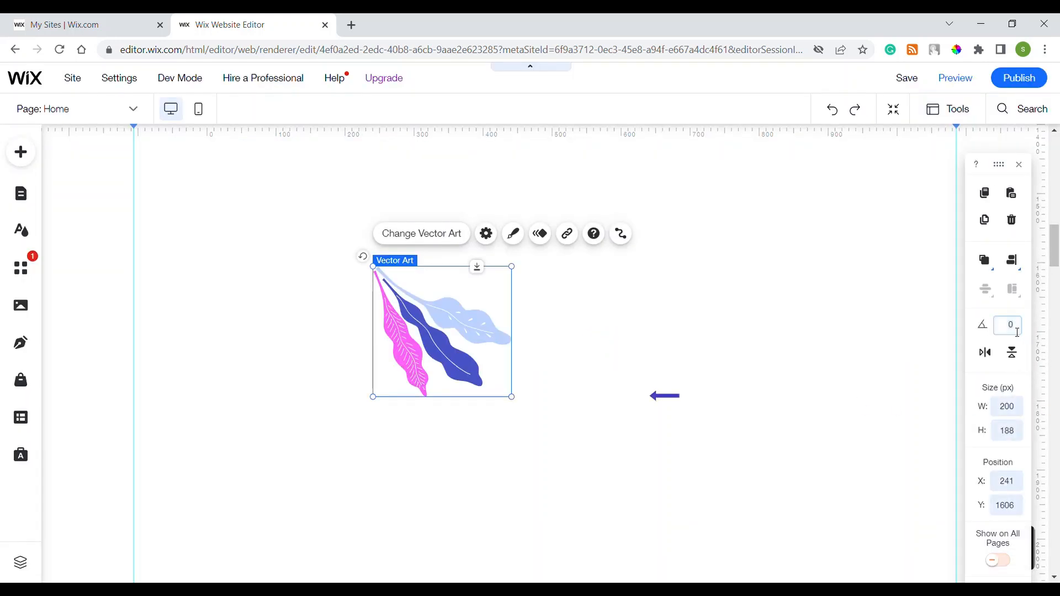
{"action": "type", "text": "55"}
{"action": "key", "text": "Return"}
{"action": "left_click", "coordinate": [1017, 332]}
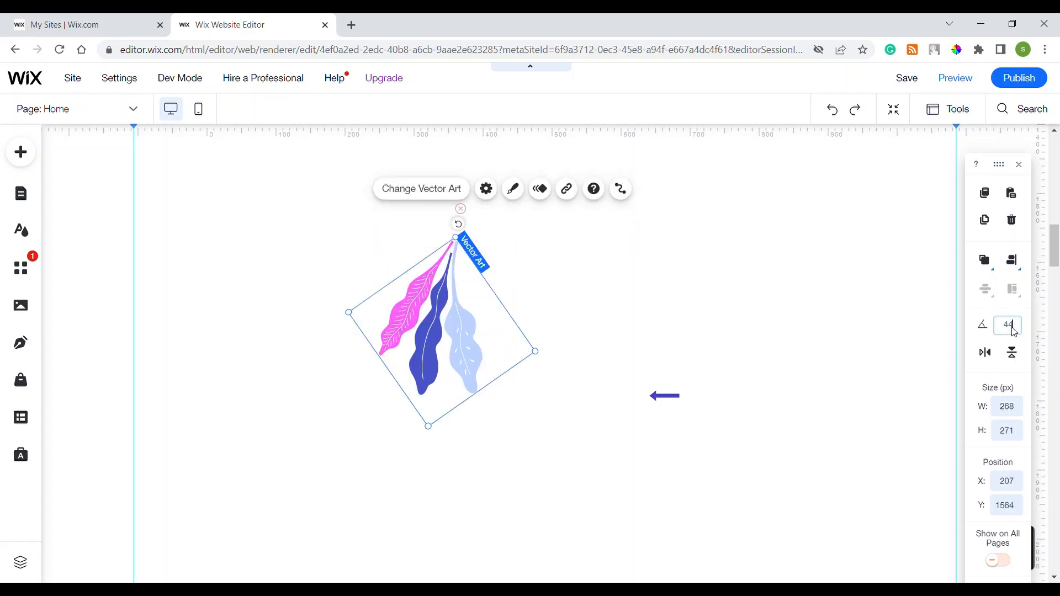
{"action": "type", "text": "44"}
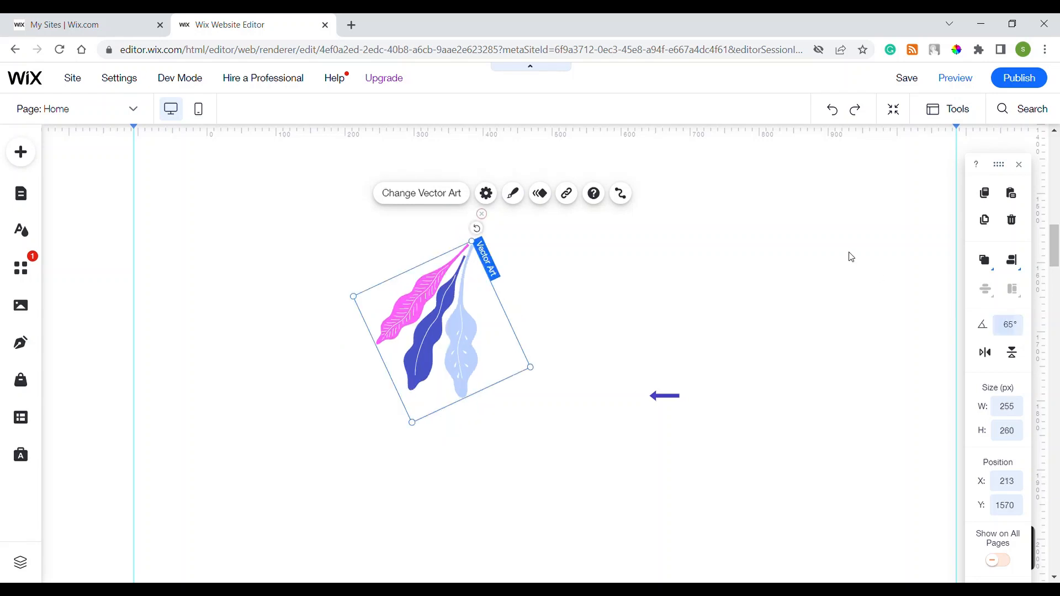
Set the width of the rotated leaves vector art to 180 px
{"action": "left_click", "coordinate": [525, 320]}
{"action": "left_click", "coordinate": [478, 324]}
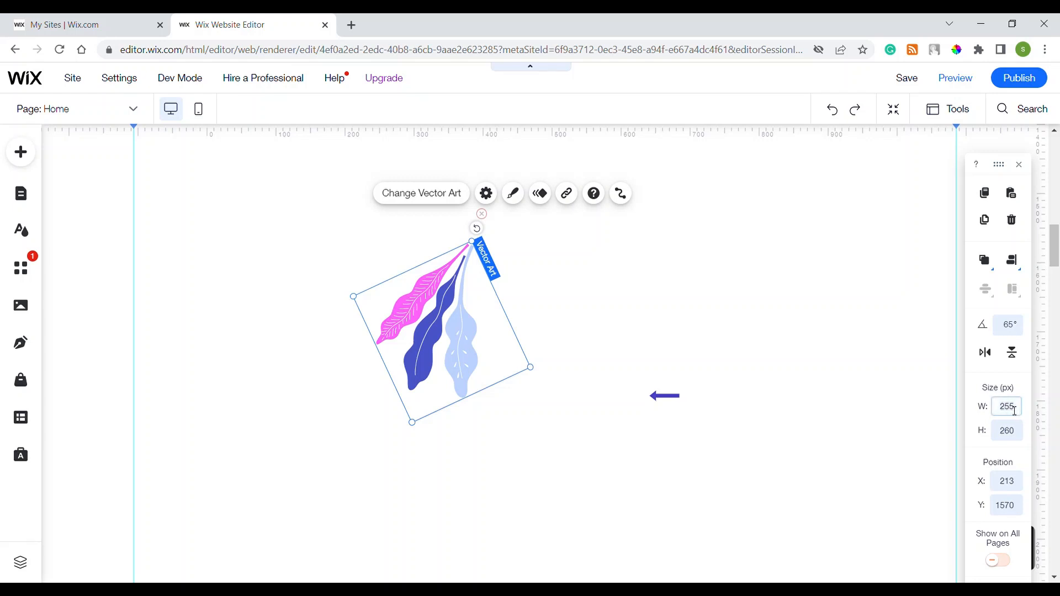
{"action": "left_click", "coordinate": [1014, 411]}
{"action": "type", "text": "180"}
{"action": "key", "text": "Return"}
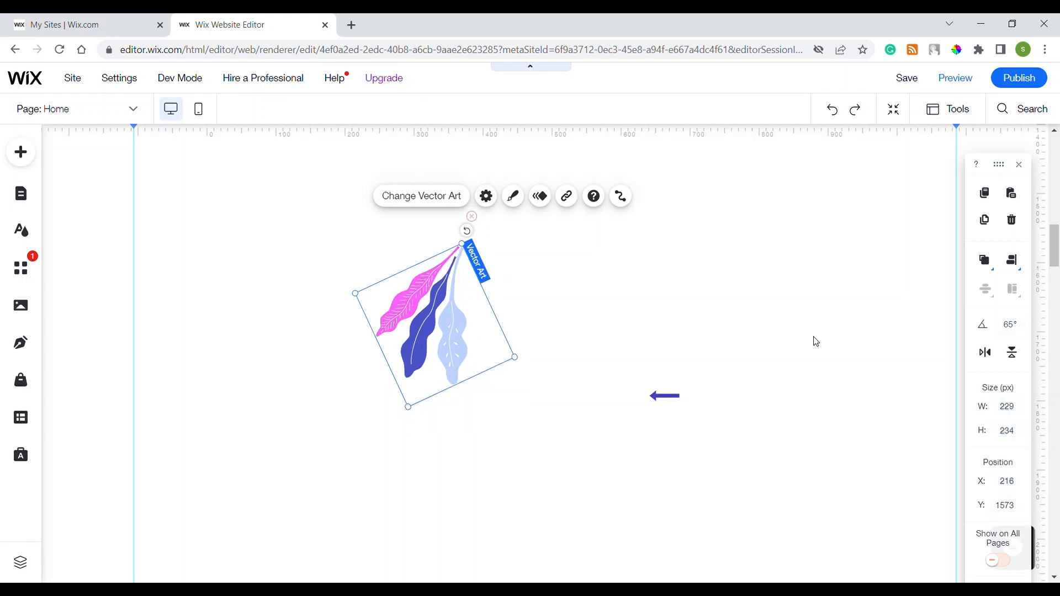